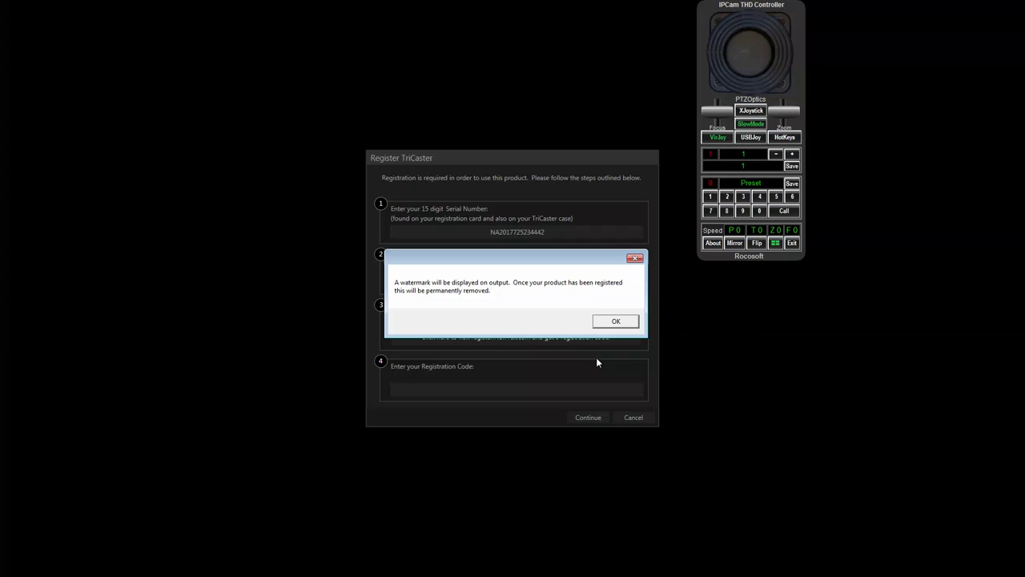
Step: Dismiss the watermark notice, start the Test 3 session, and move the IPCam THD Controller clear of the video monitors
click(612, 320)
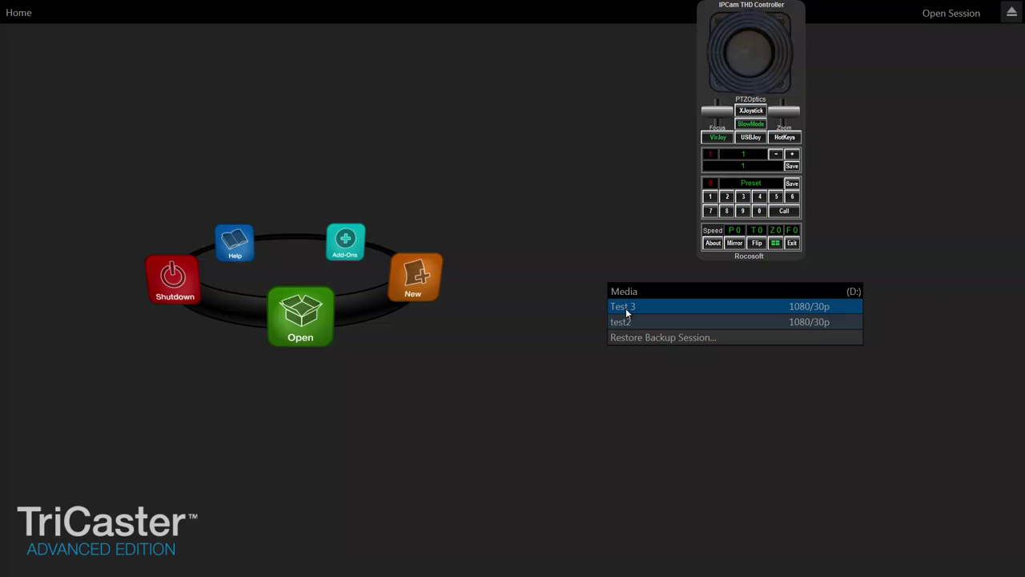
click(625, 308)
click(688, 282)
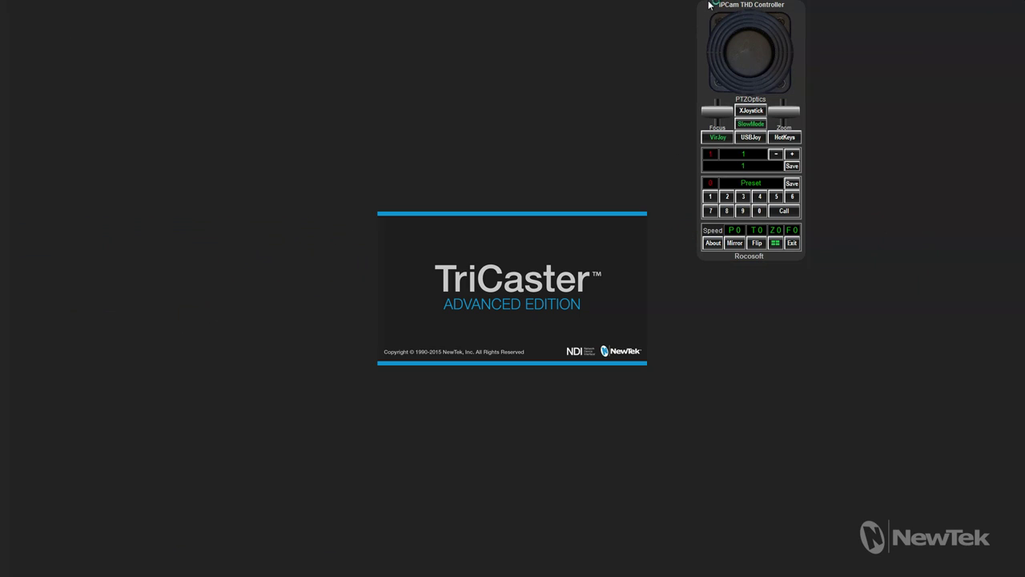
drag(709, 5, 926, 319)
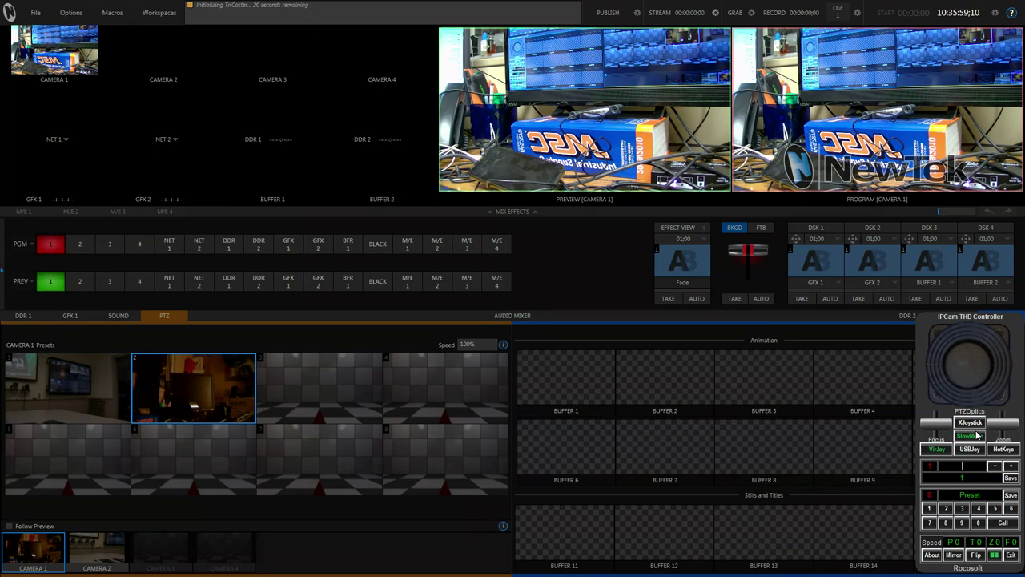
Step: Name camera 1 "PTZ Optics cam1" in the IPCam controller, set its IP address to 192.168.111.85, and save it
text(PTZ Optics)
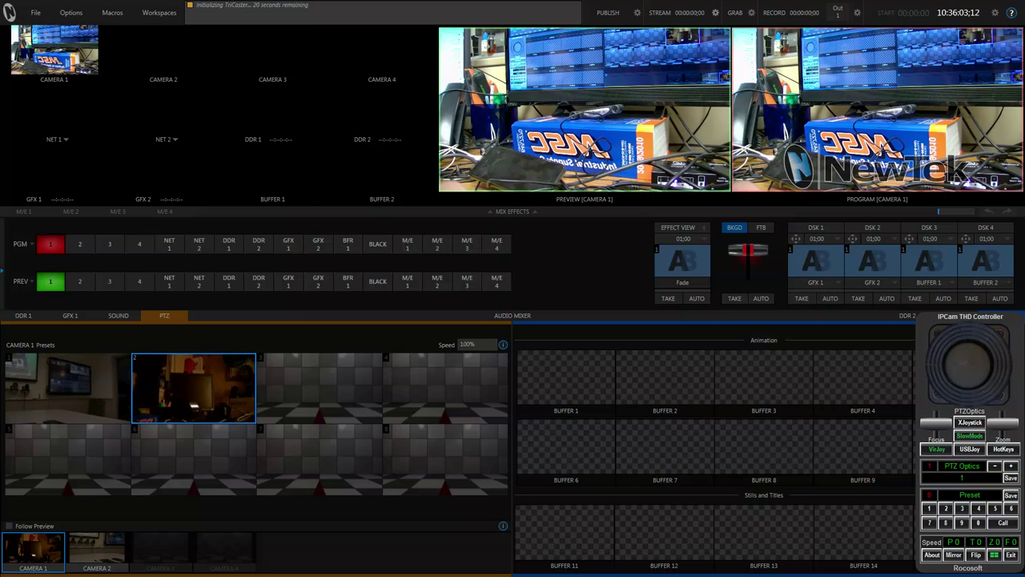
text( cam1)
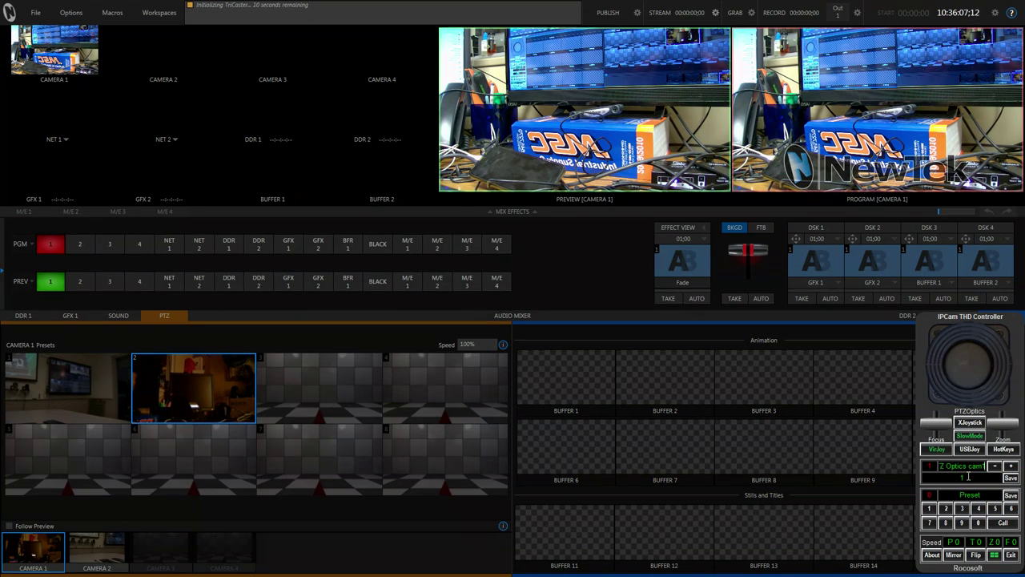
text(192)
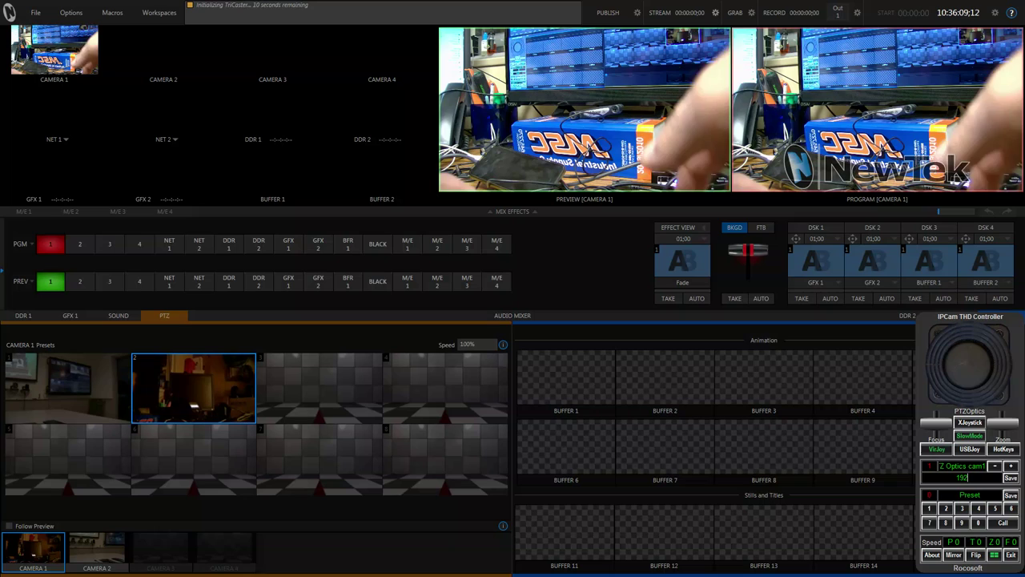
text(.11)
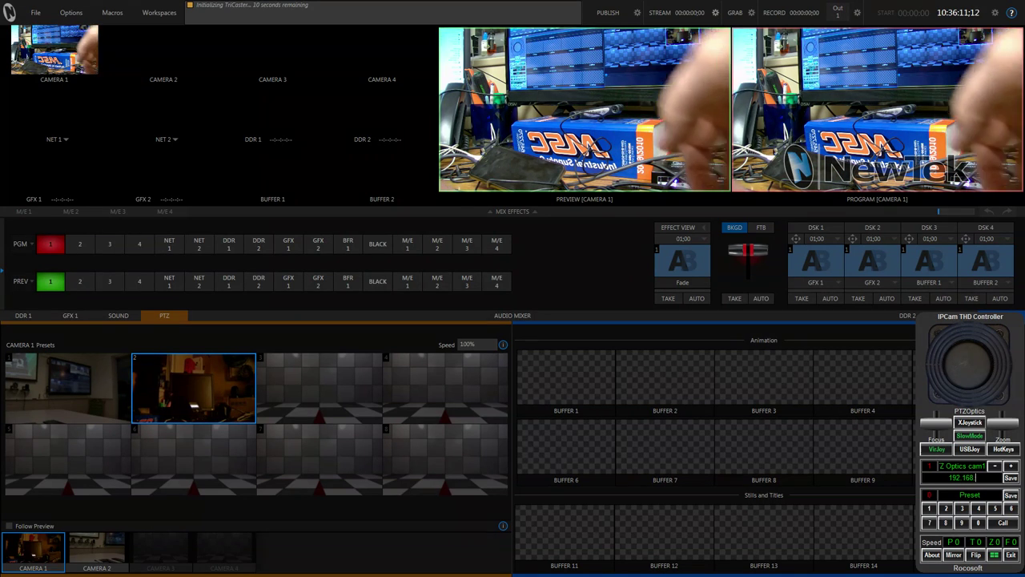
text(68.111.85)
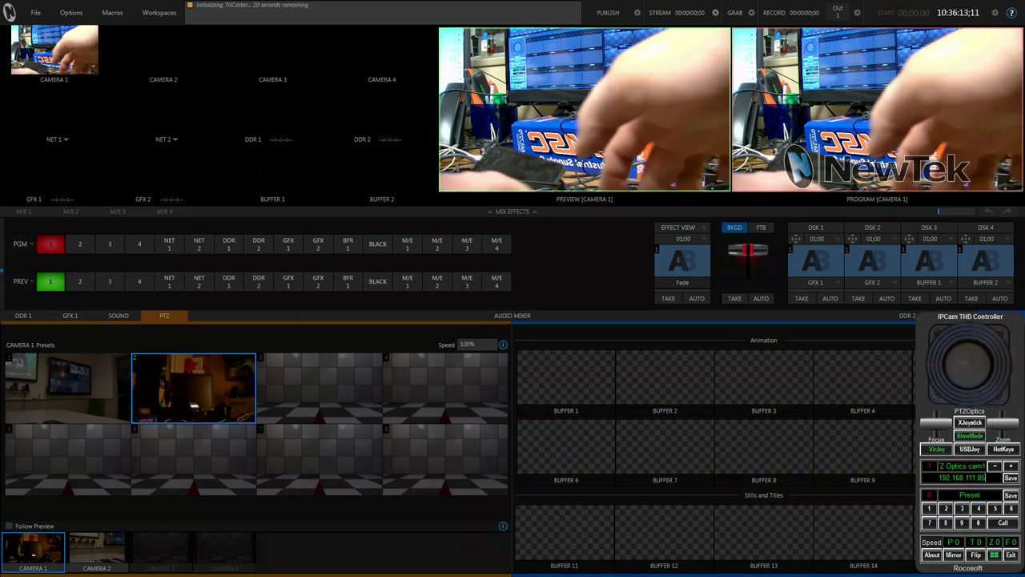
click(1011, 477)
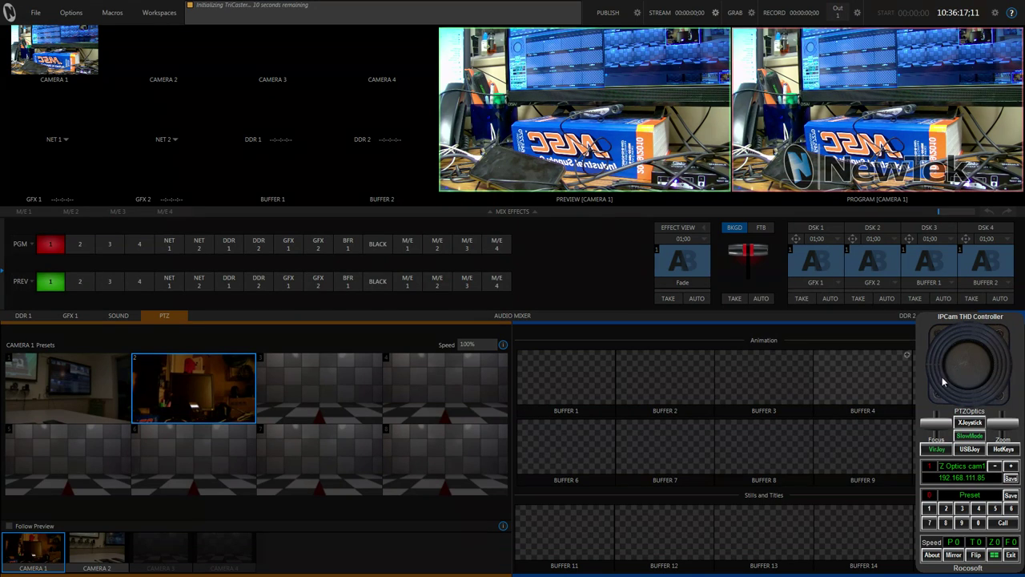
Step: Tilt and pan camera 1 with the controller's virtual joystick
drag(930, 366, 965, 360)
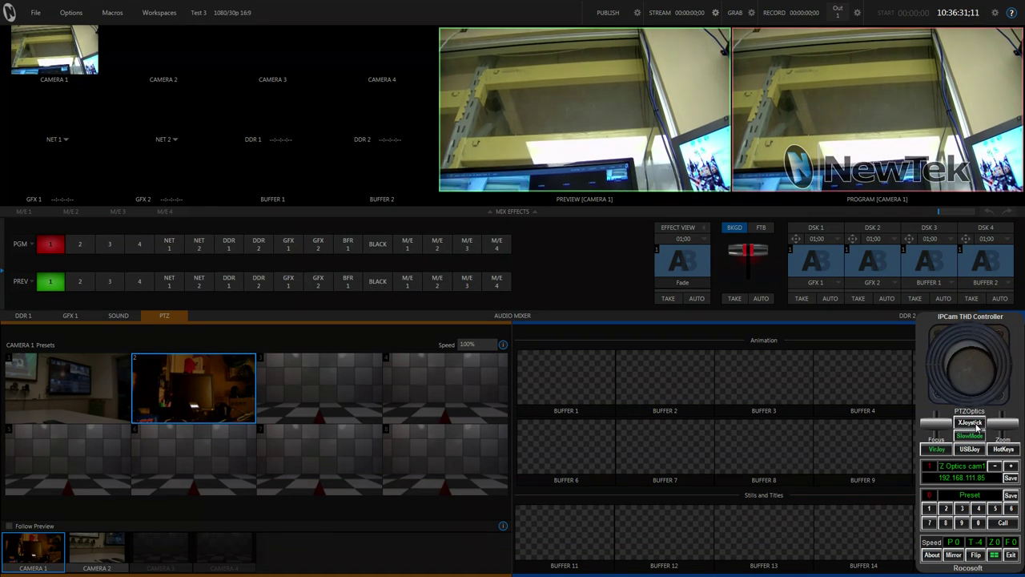
drag(975, 419, 966, 258)
drag(931, 363, 924, 363)
Step: Vary camera 1's zoom and shift its focus in both directions with the virtual zoom and focus levers
drag(999, 425, 1001, 451)
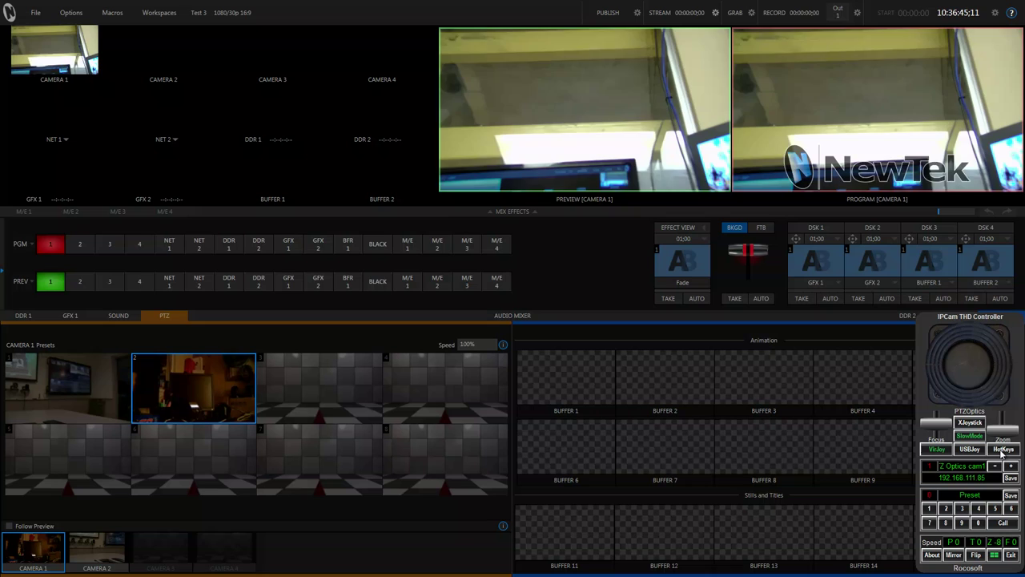
drag(1000, 454, 936, 435)
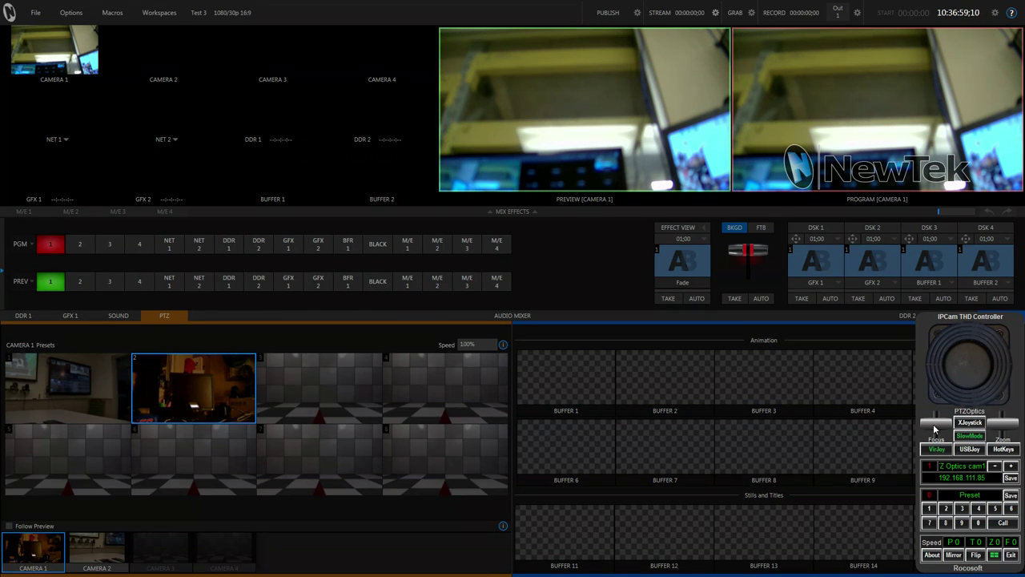
mouse_move(933, 429)
mouse_down()
mouse_move(936, 414)
mouse_move(936, 424)
mouse_up()
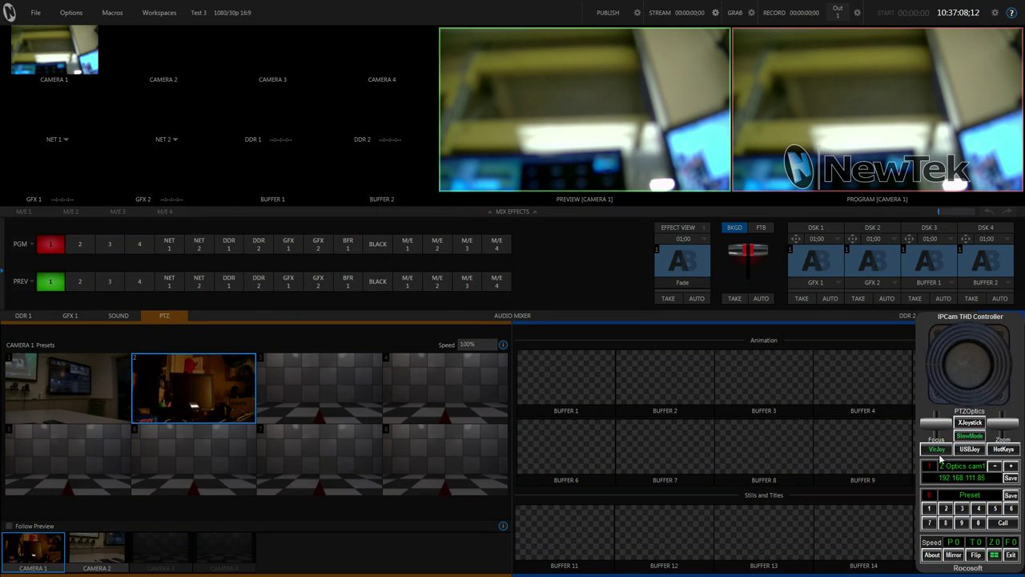
drag(937, 426, 934, 418)
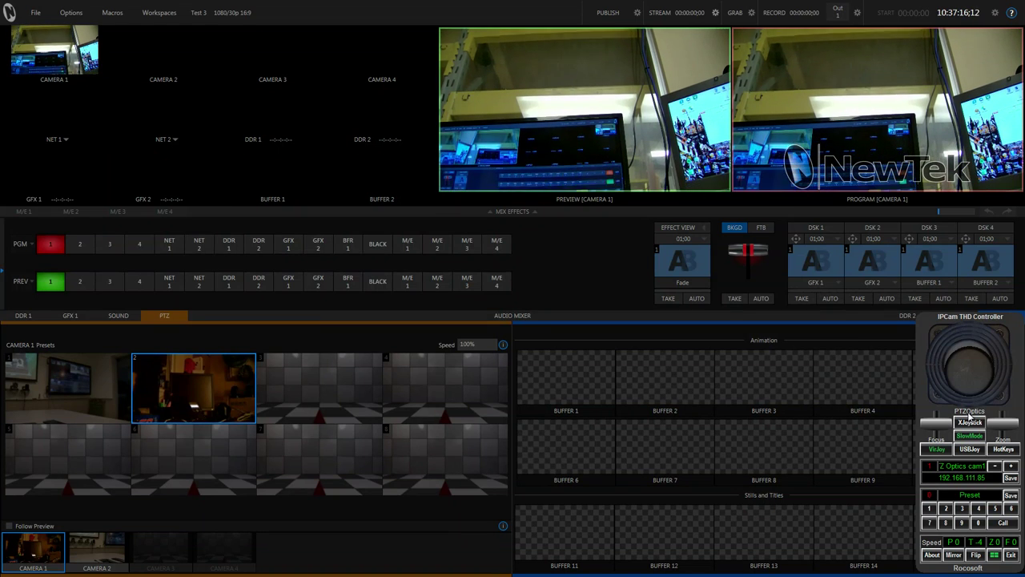
Step: Tilt the camera down to frame the monitor and save this view as preset 1
drag(968, 415, 969, 416)
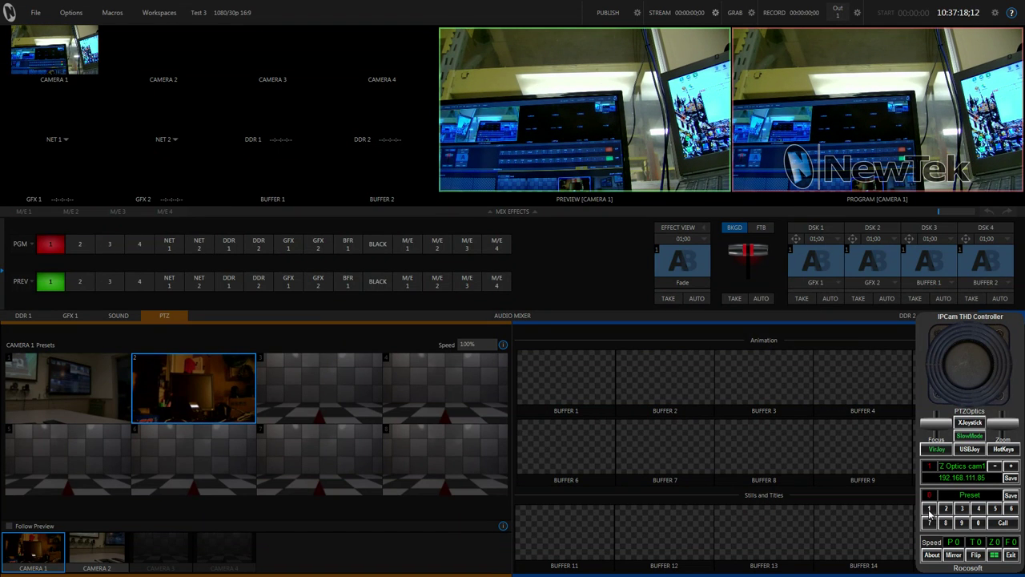
click(929, 510)
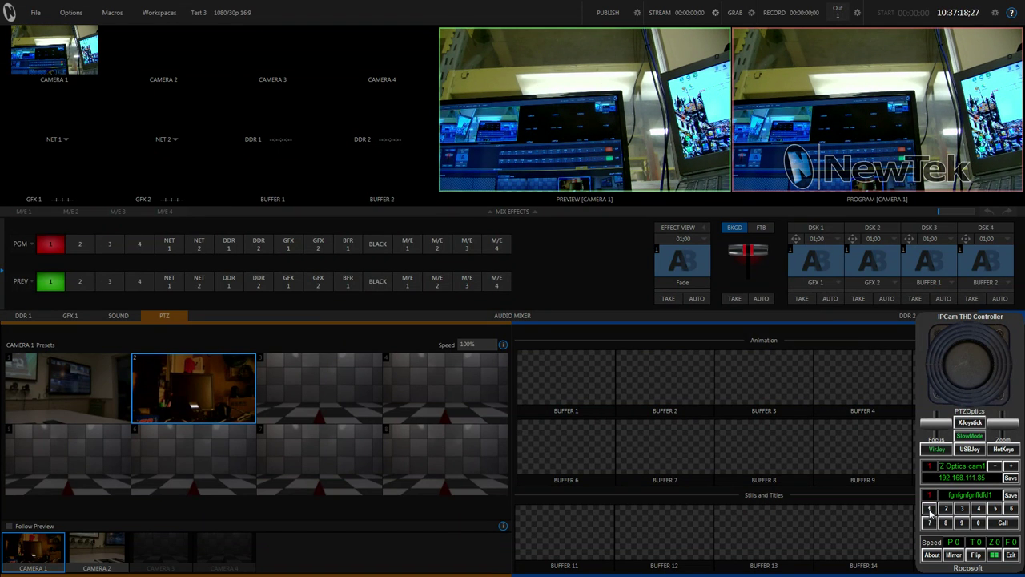
click(1011, 497)
Step: Pan the camera away from the saved view and recall preset 1
drag(964, 363, 934, 366)
click(1006, 522)
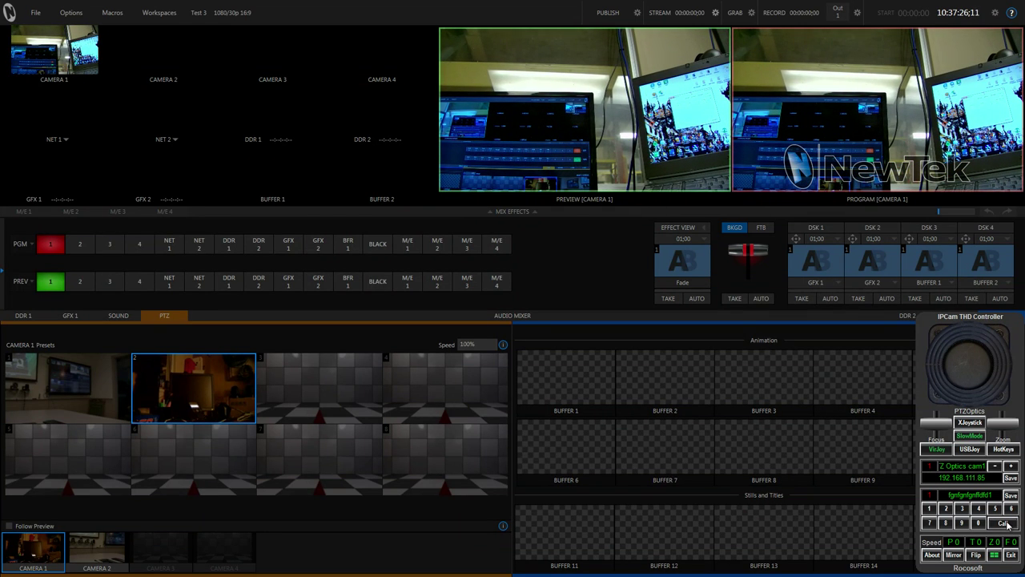
click(1005, 524)
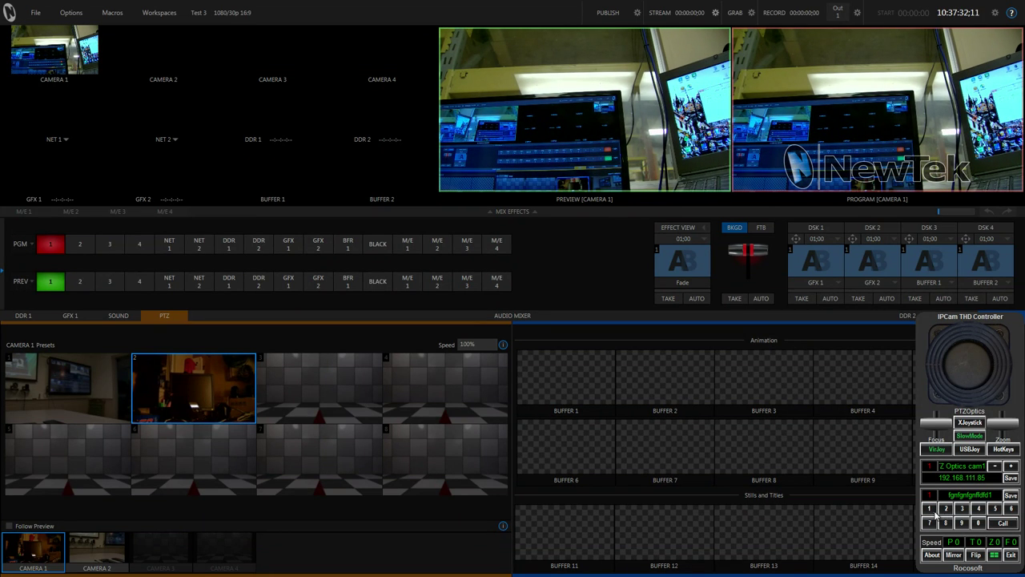
Step: Tilt and pan the camera to frame the monitor and laptop, and test the Mirror and Flip image options
drag(965, 366, 969, 413)
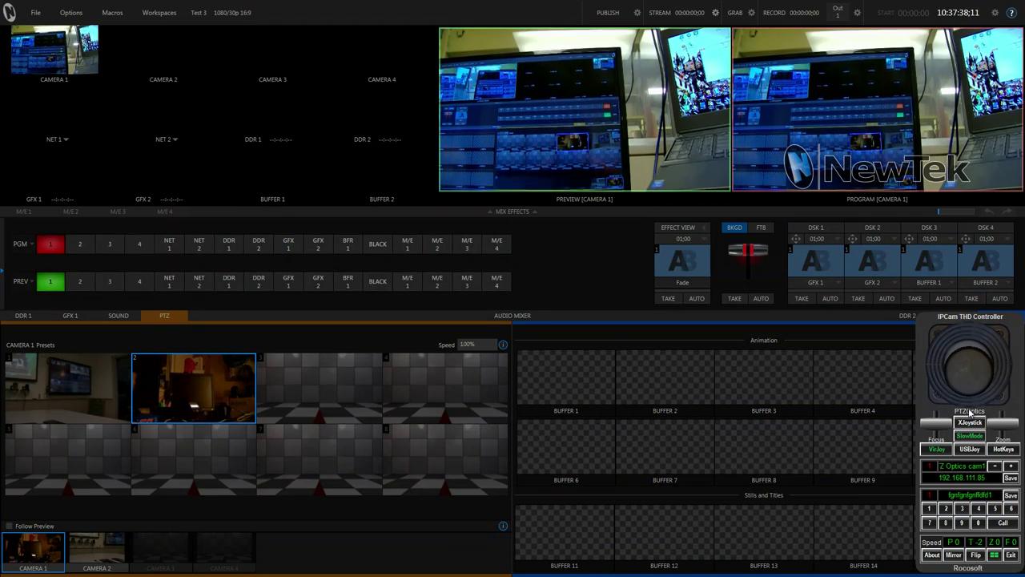
drag(969, 412, 926, 379)
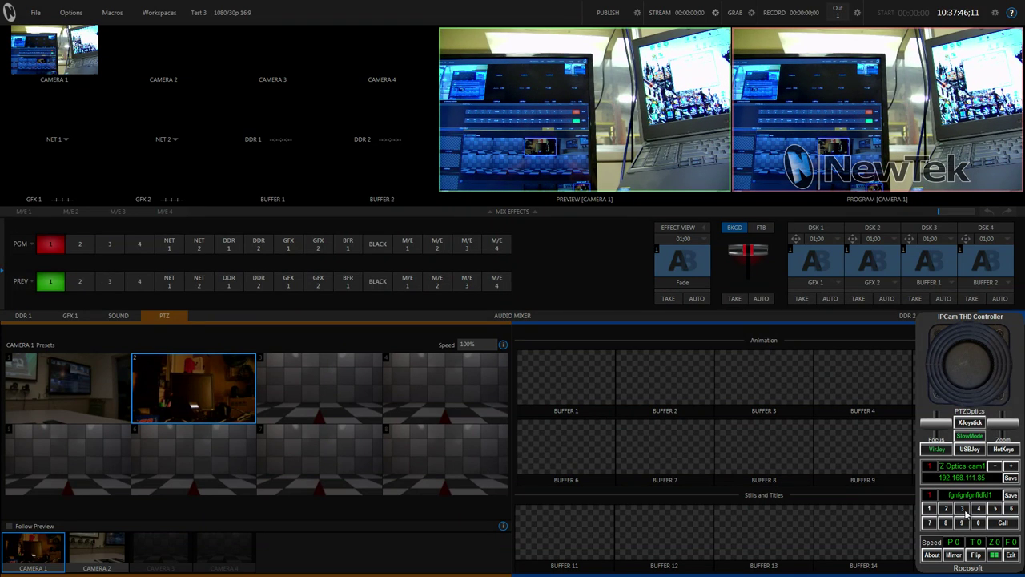
click(953, 555)
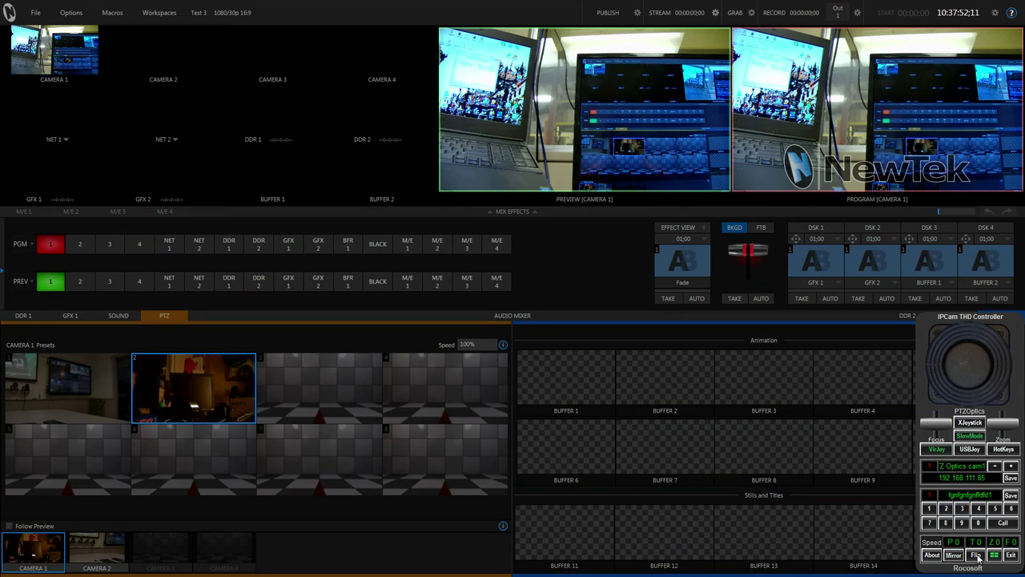
click(976, 556)
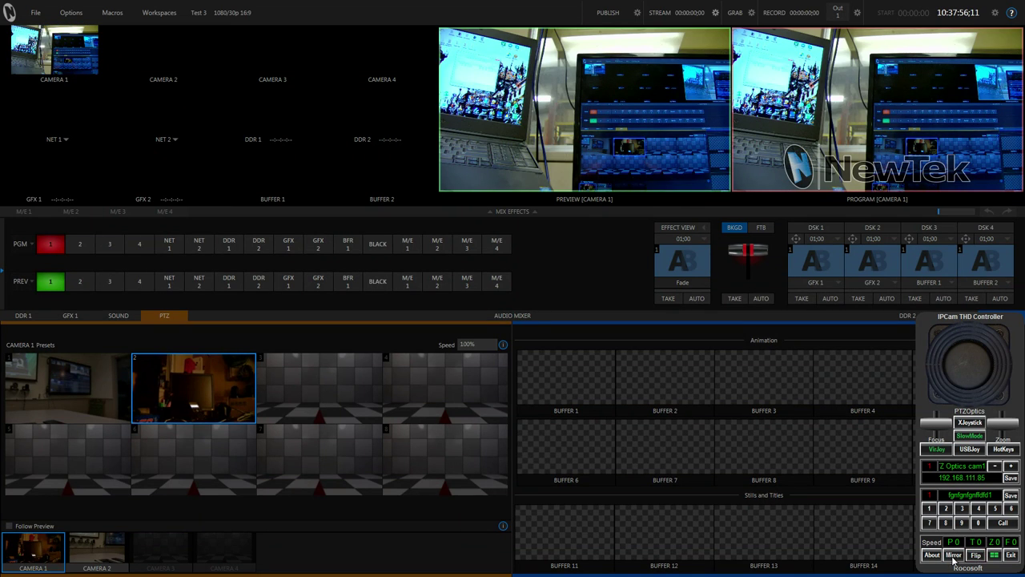
click(953, 556)
click(953, 555)
Step: Enable XJoystick, pan the mirrored camera back and forth to frame the laptop, and disable XJoystick
click(971, 422)
drag(962, 371, 921, 363)
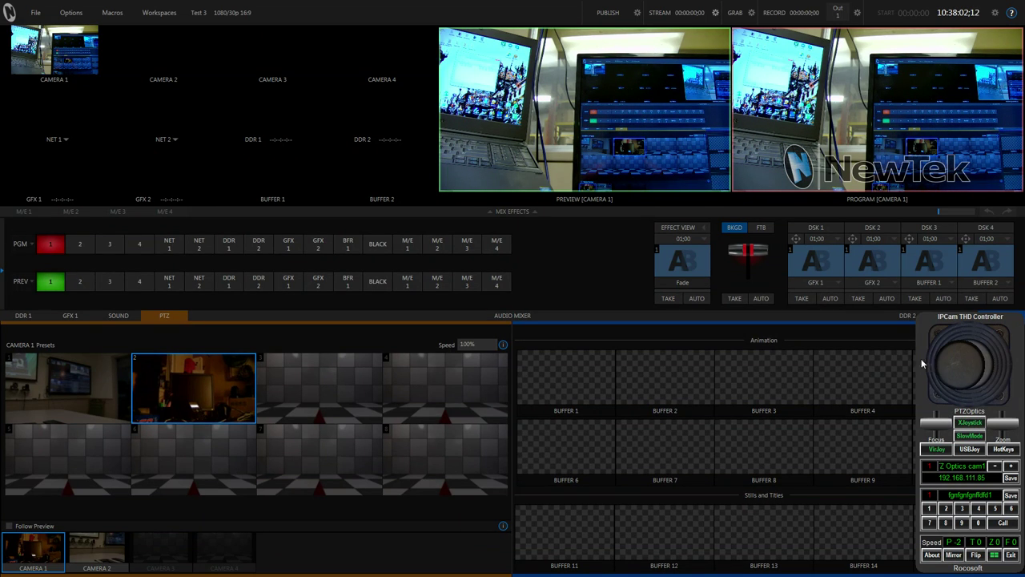
click(976, 347)
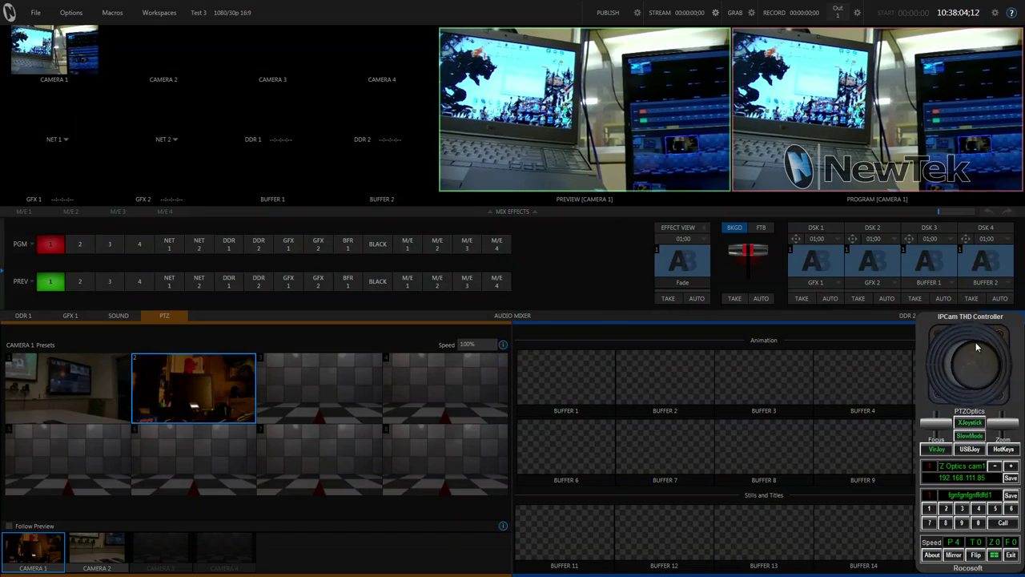
drag(968, 362, 897, 436)
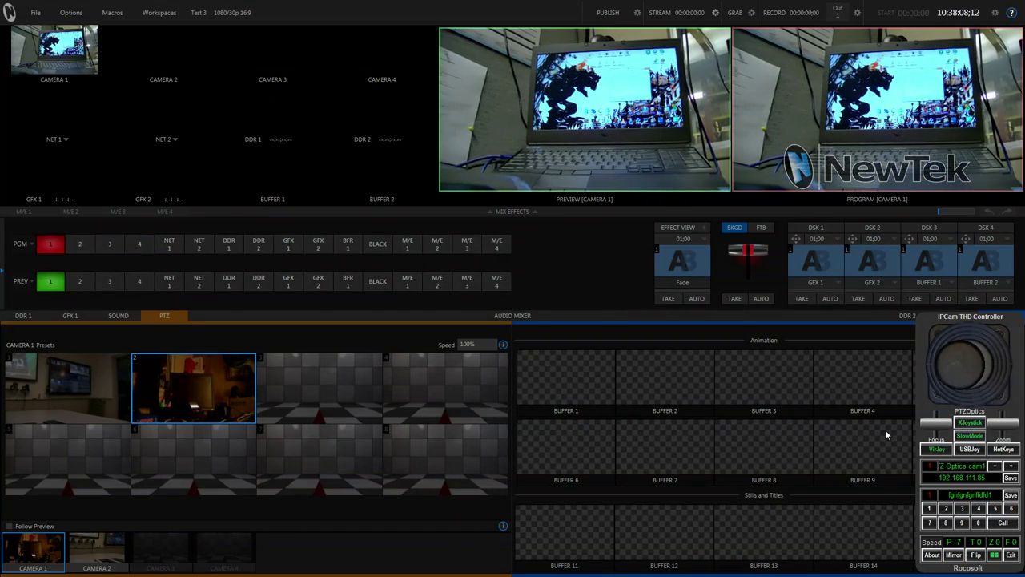
drag(884, 430, 998, 371)
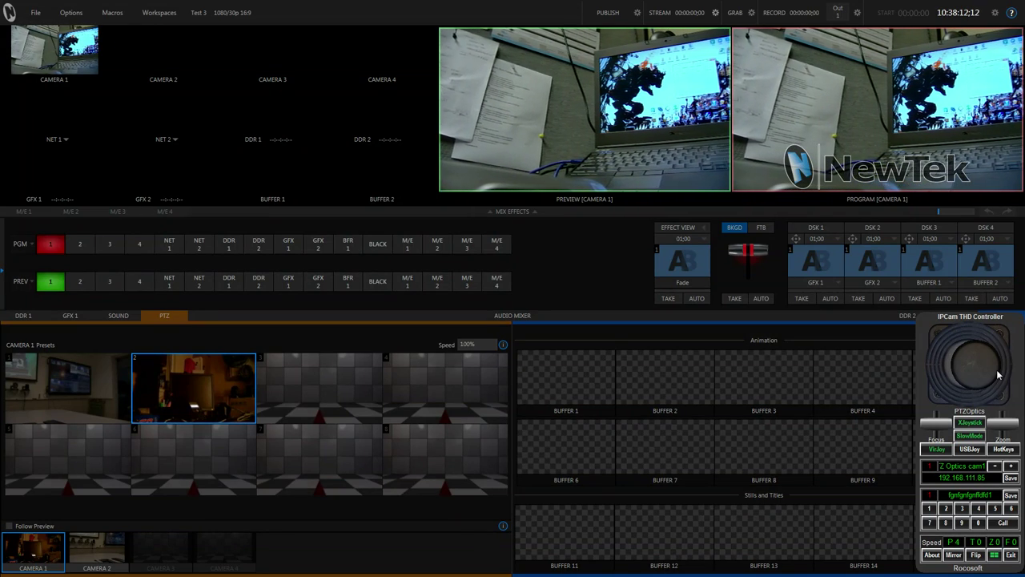
drag(998, 375, 992, 389)
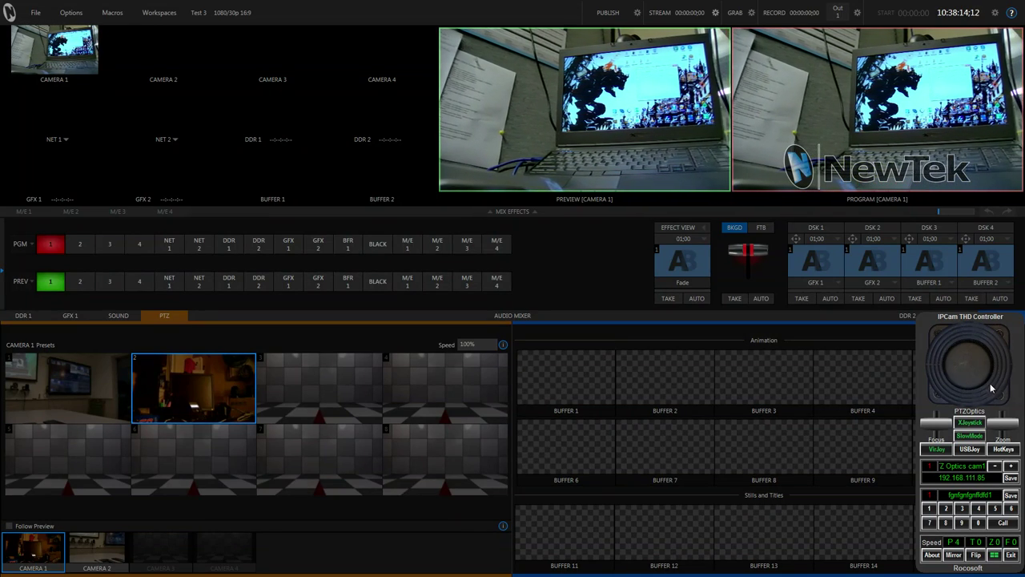
click(971, 422)
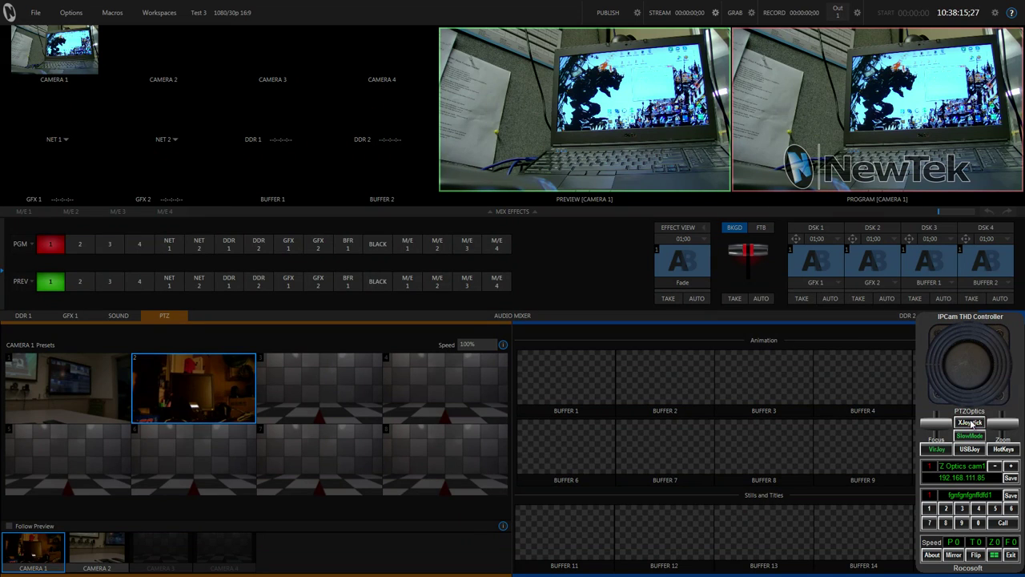
Step: Switch to HotKeys control, pan and tilt the camera in all four directions, and zoom in and back out
click(1004, 449)
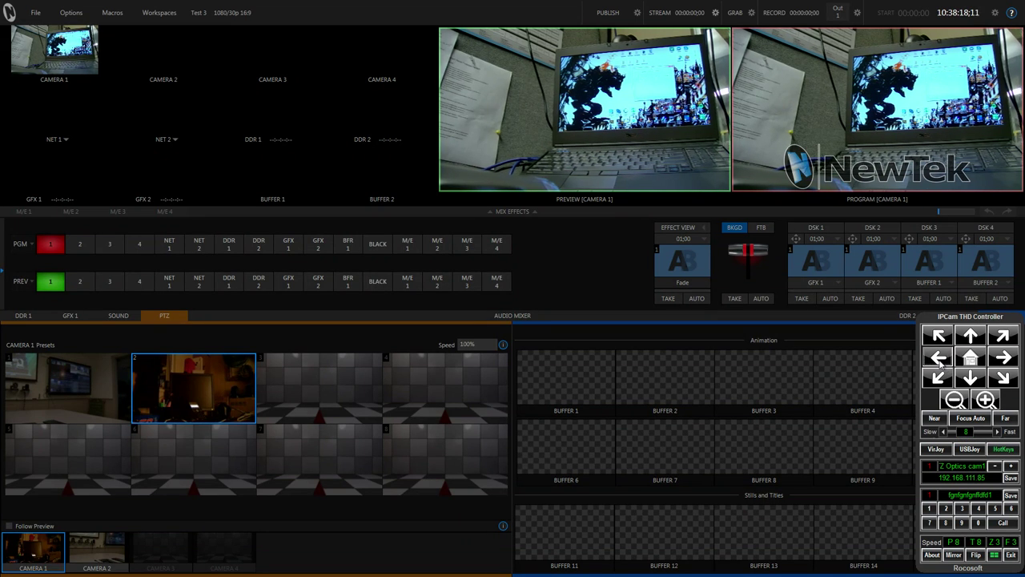
click(939, 360)
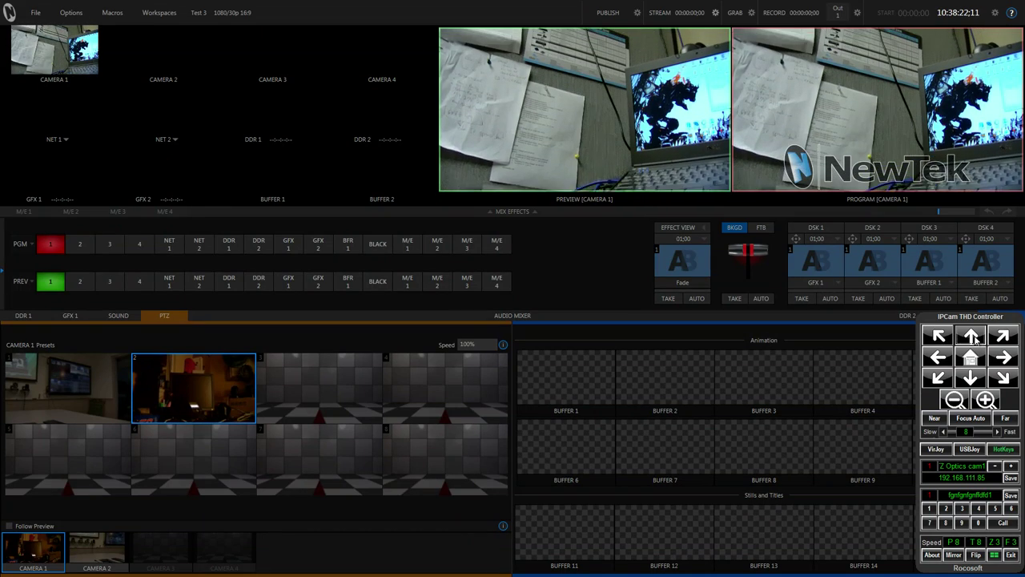
click(972, 336)
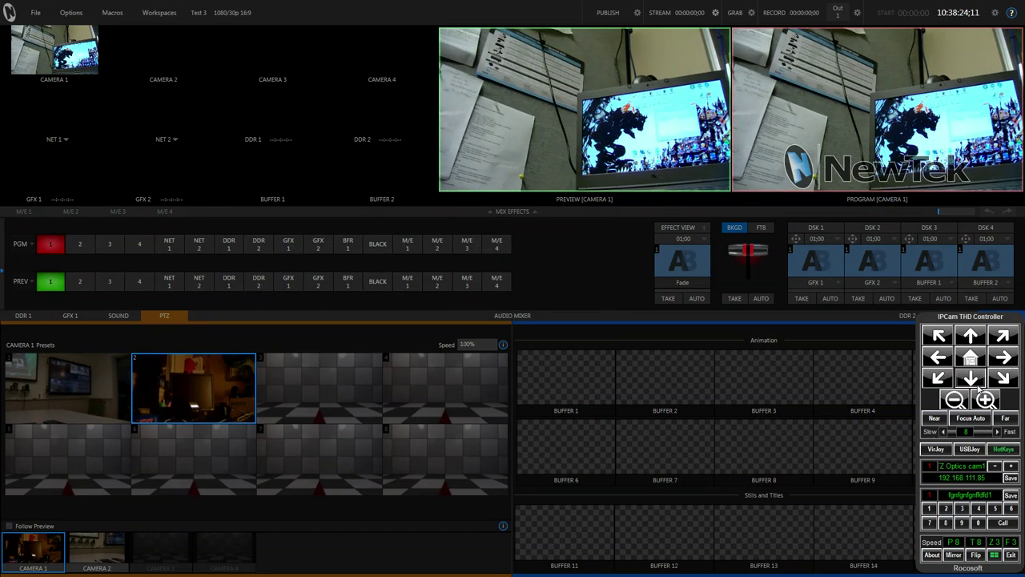
click(973, 382)
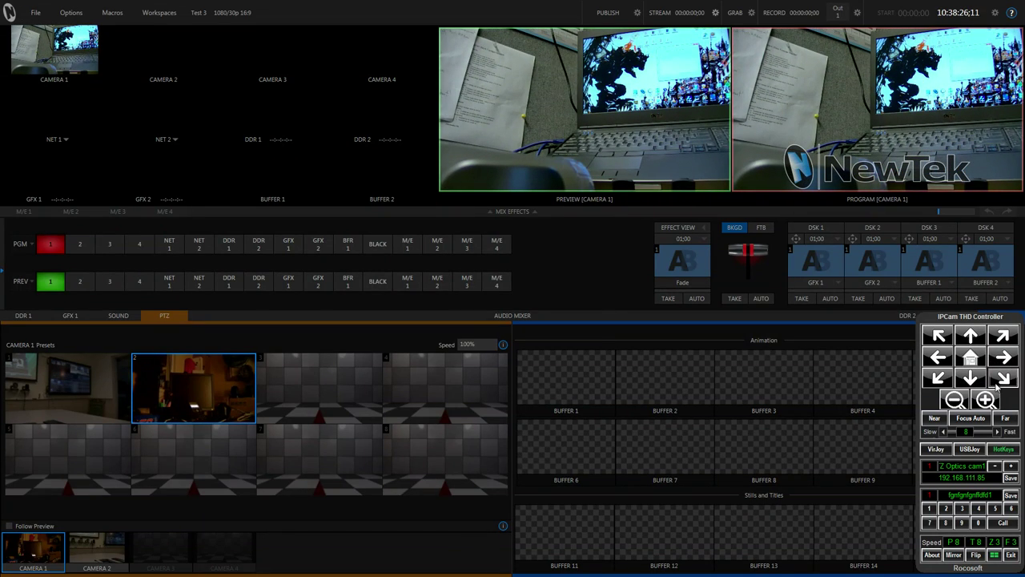
click(1000, 361)
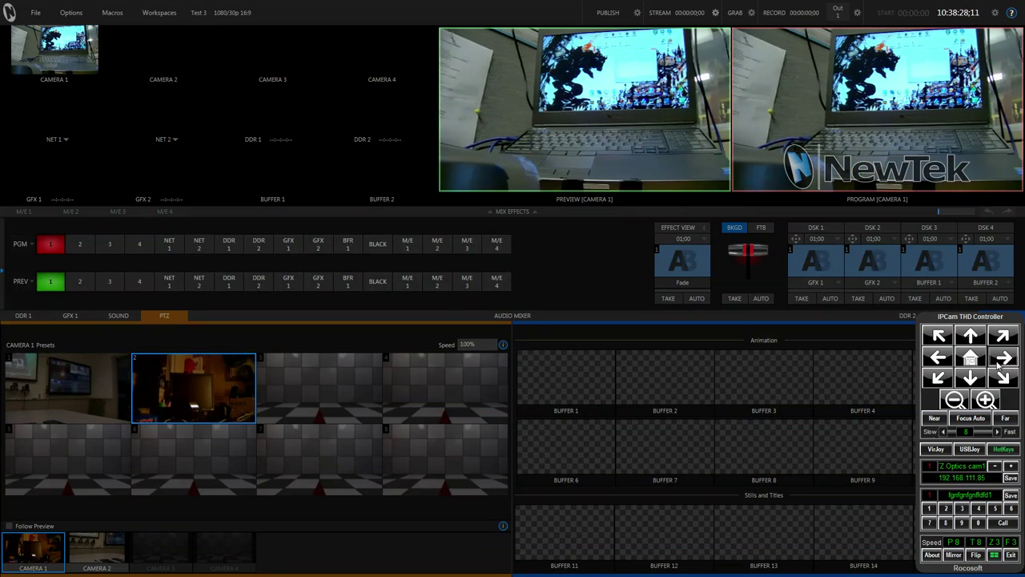
click(989, 401)
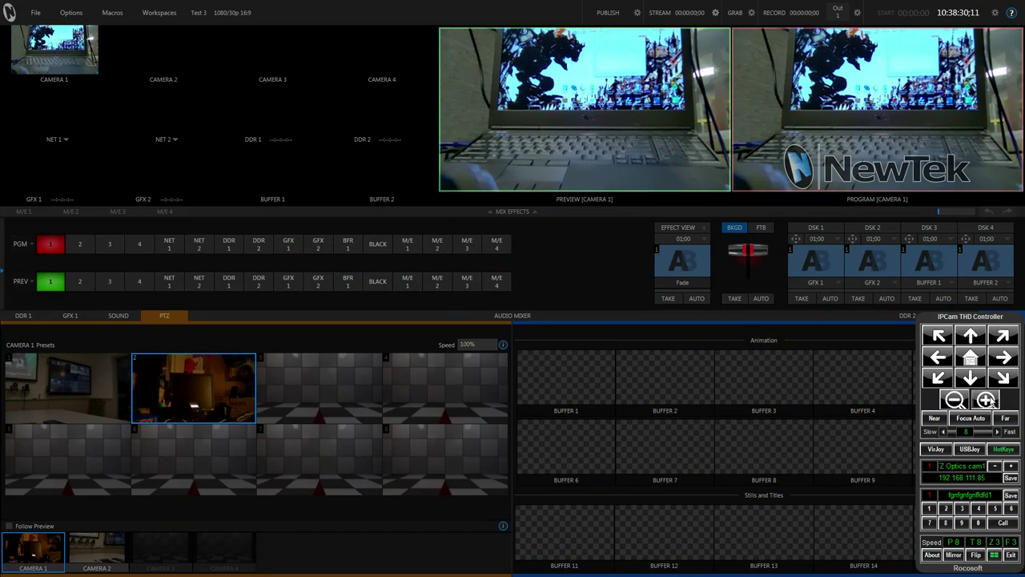
click(955, 400)
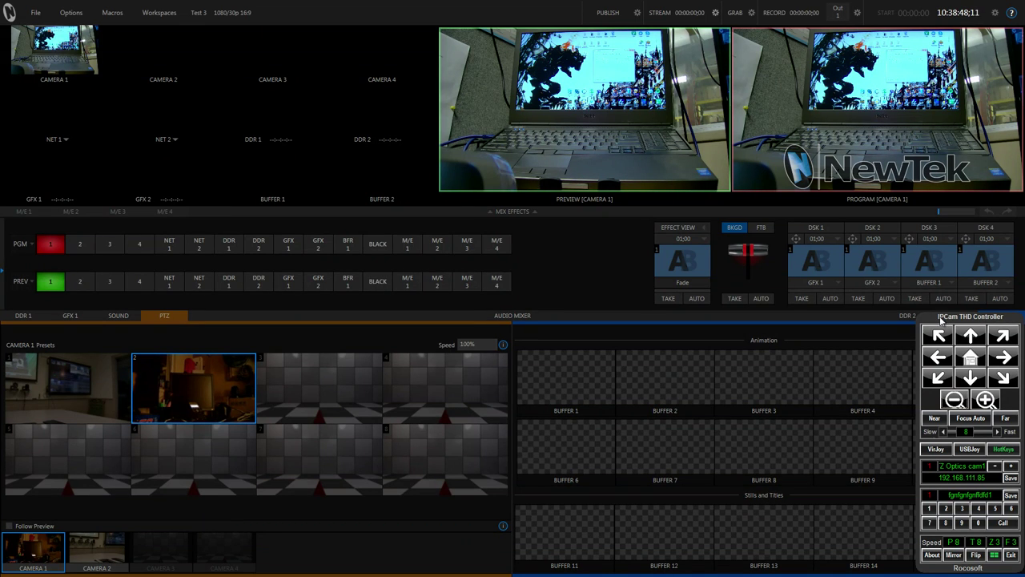
Step: Pan the camera right to the monitor and back left to the laptop with the HotKeys arrows
click(1003, 358)
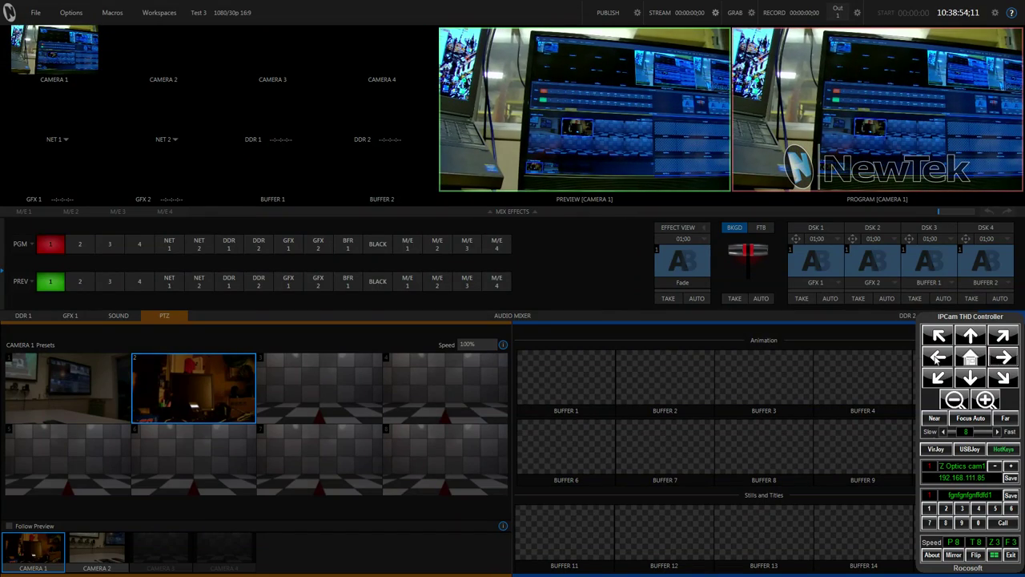
click(939, 358)
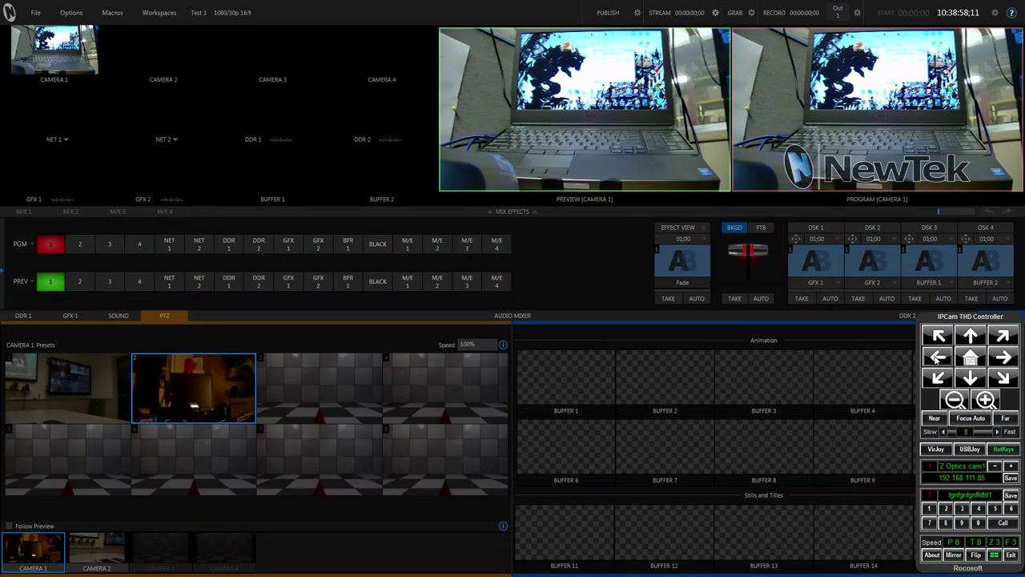
click(938, 358)
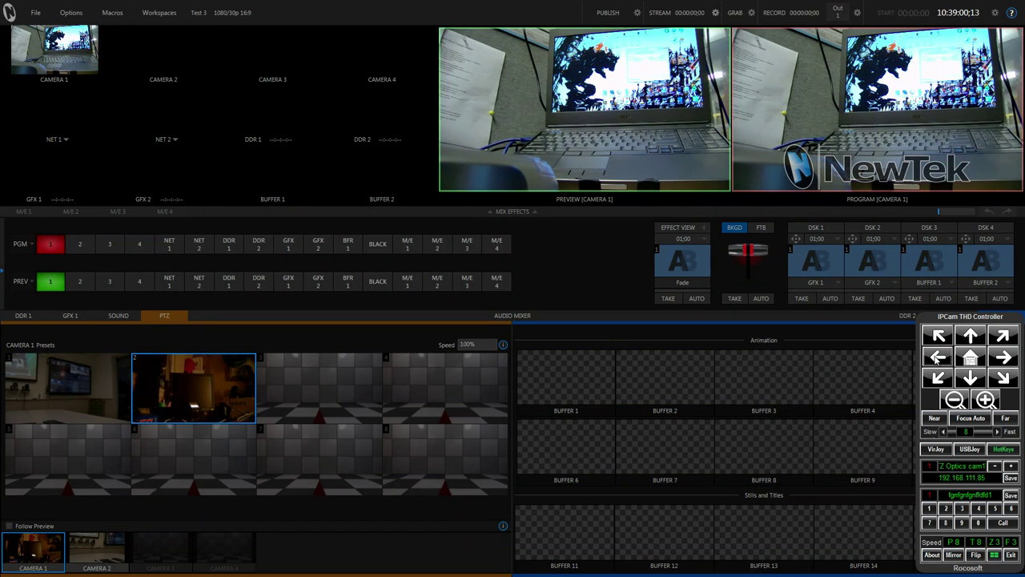